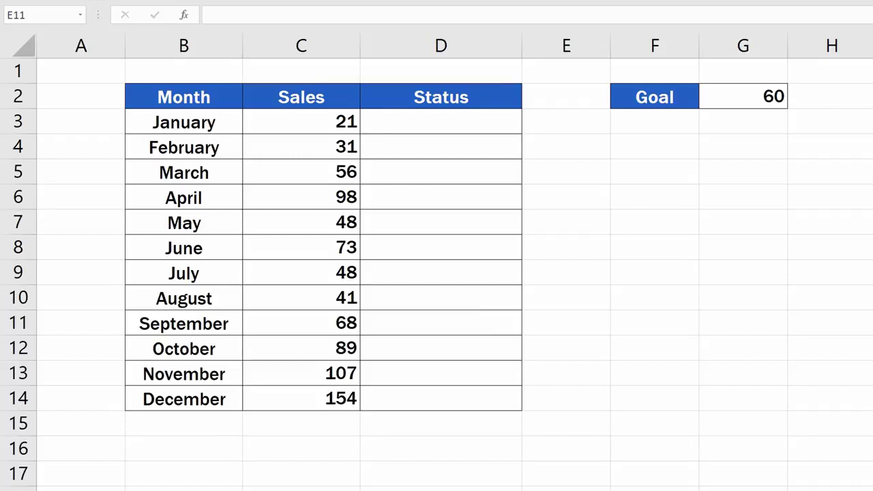
# - Begin an IF formula in D3 with the logical test C3>G2, comparing January's sales with the goal
pyautogui.click(497, 123)
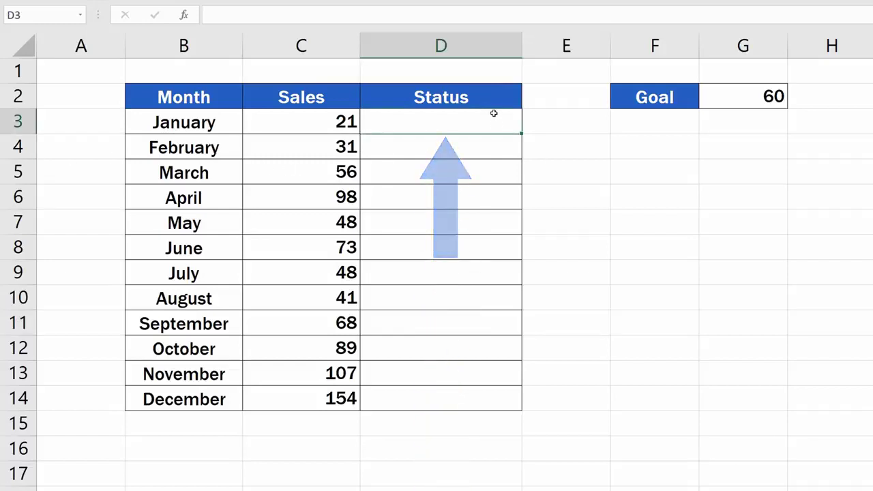
pyautogui.write('=')
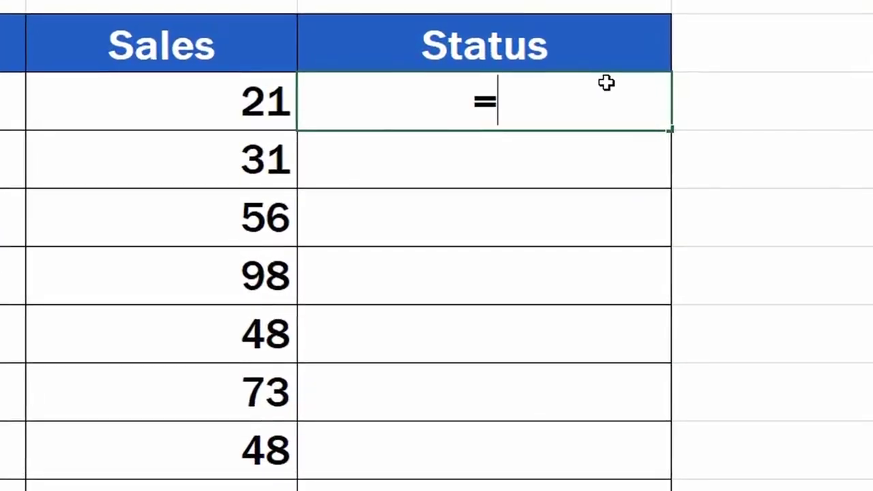
pyautogui.write('IF')
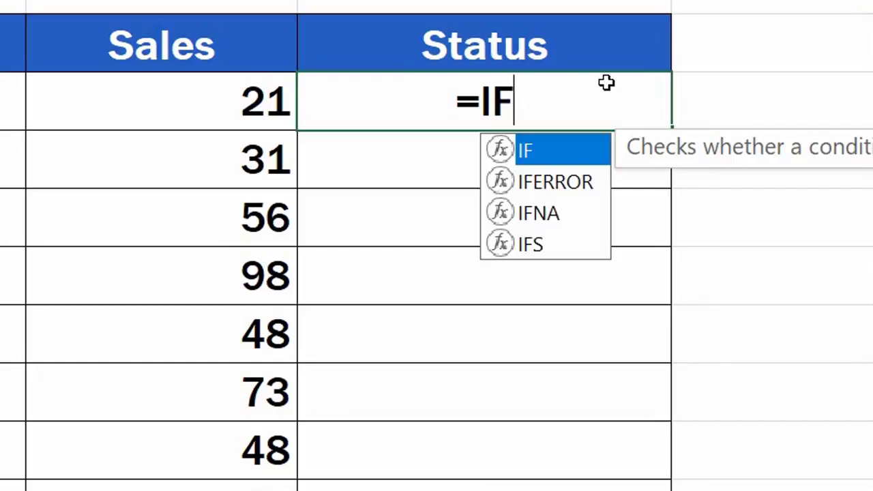
pyautogui.doubleClick(557, 150)
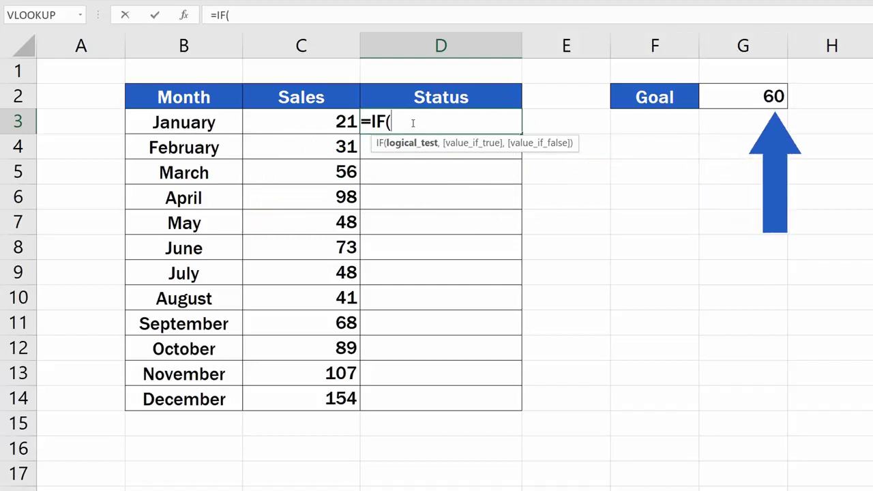
pyautogui.click(316, 123)
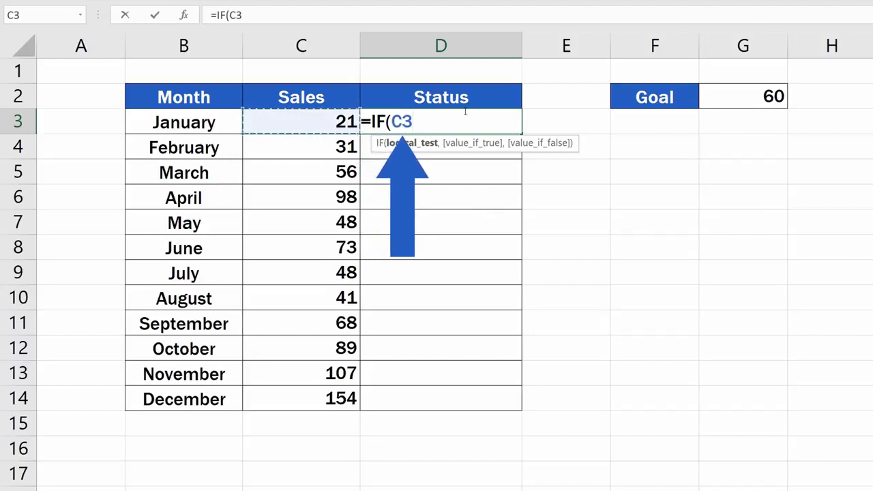
pyautogui.write('>')
pyautogui.click(746, 96)
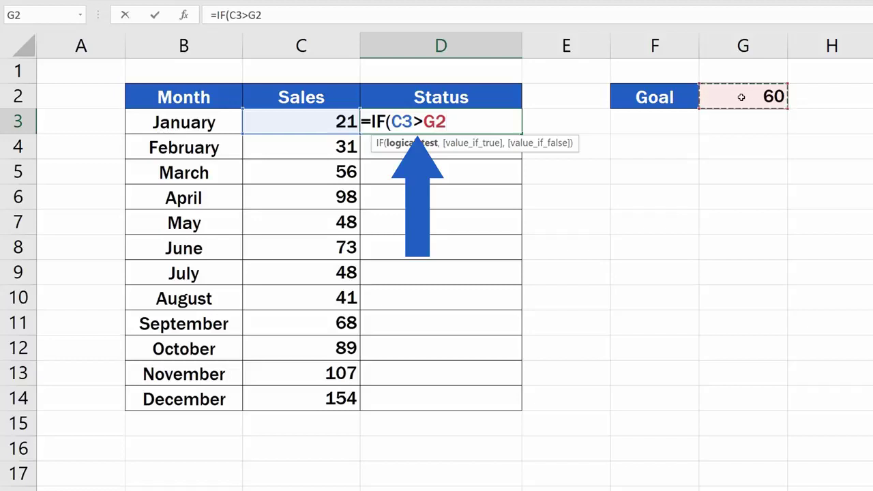
pyautogui.write(',')
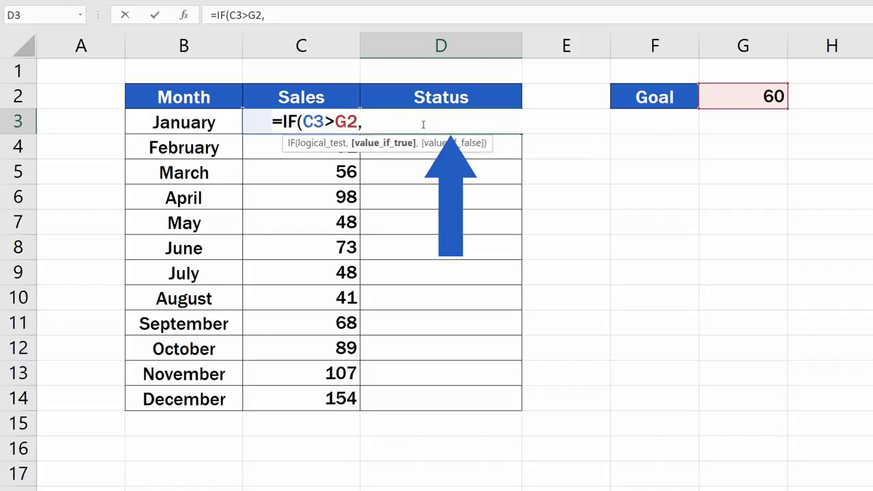
# - Complete the D3 formula with "Goal Achived" as the true value and "--" as the false value, and commit it
pyautogui.write('"Goal A')
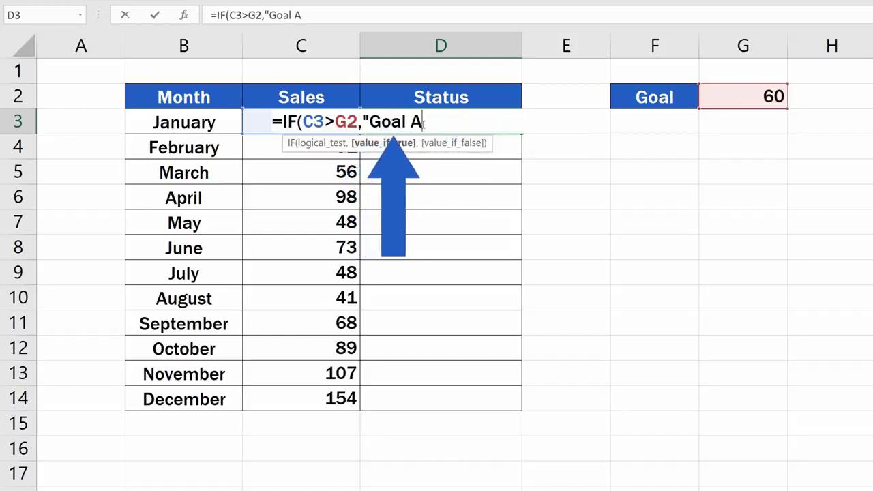
pyautogui.write('chived"')
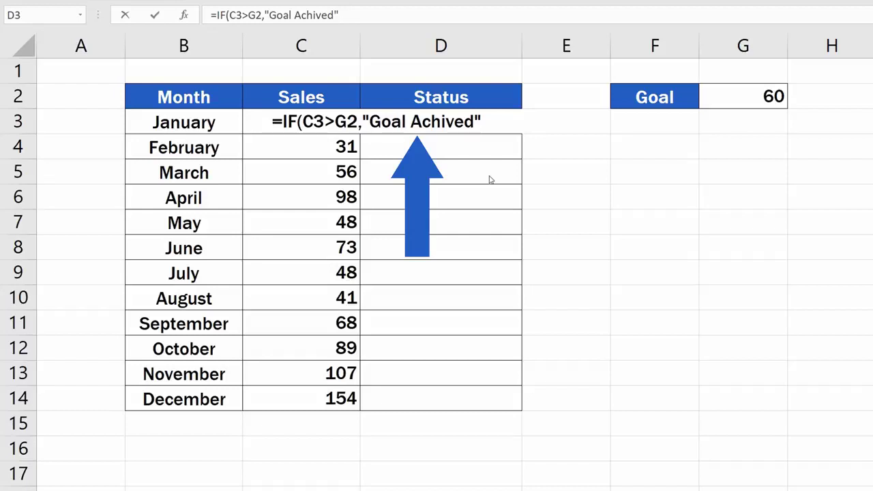
pyautogui.click(490, 122)
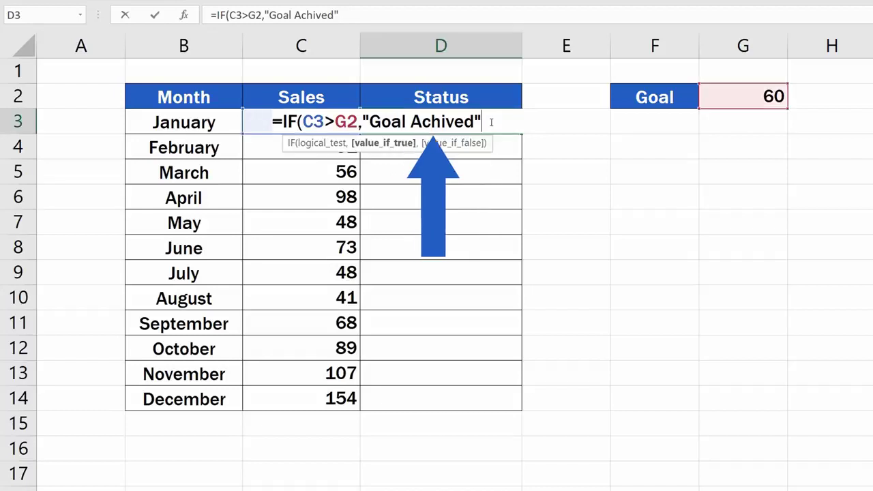
pyautogui.write(',')
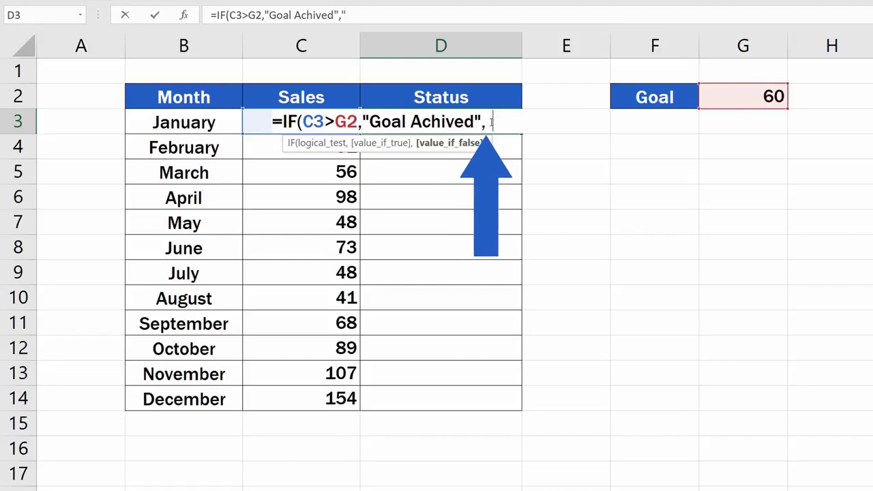
pyautogui.write('"--"')
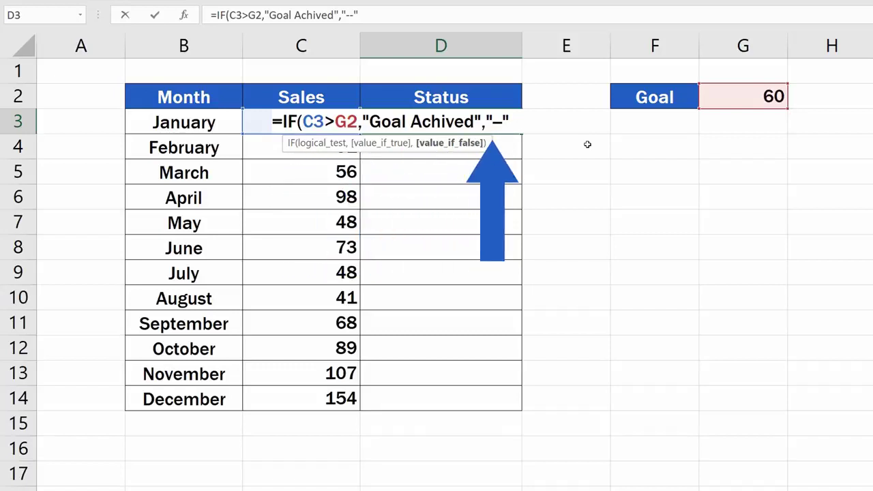
pyautogui.write(')')
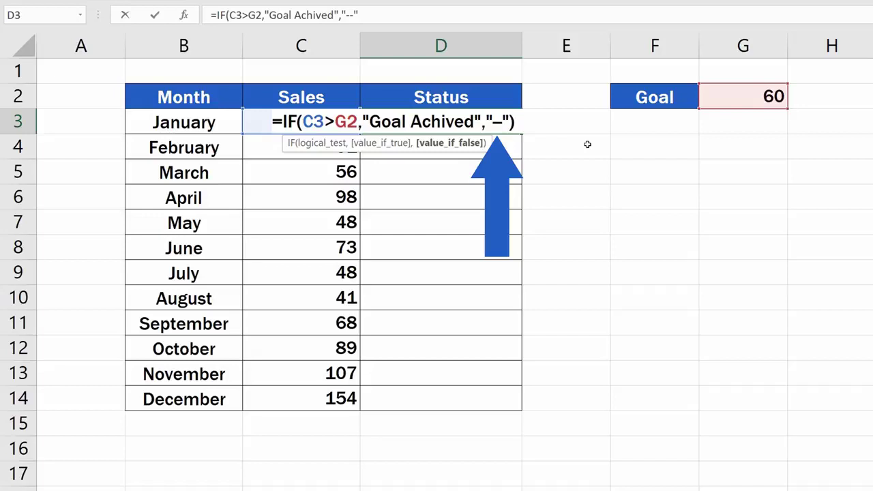
pyautogui.press('Return')
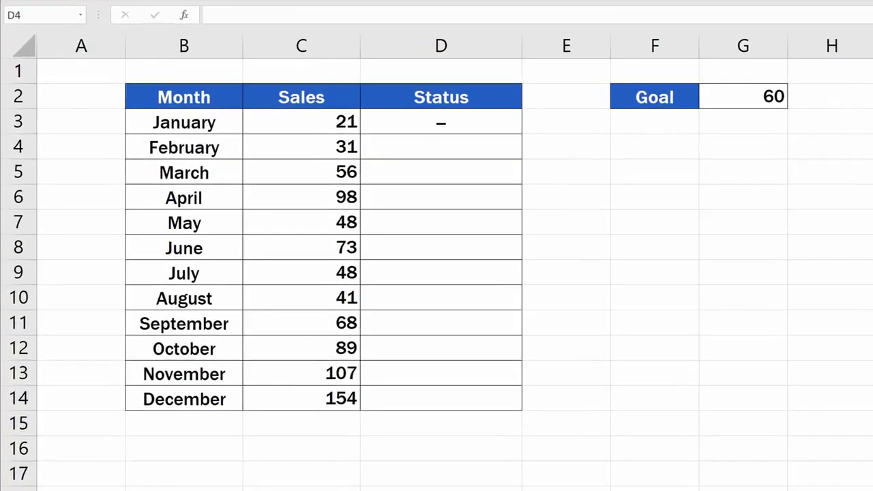
# - Fill the D3 formula down through D14 and inspect the copied formulas in D4 and D5
pyautogui.click(505, 119)
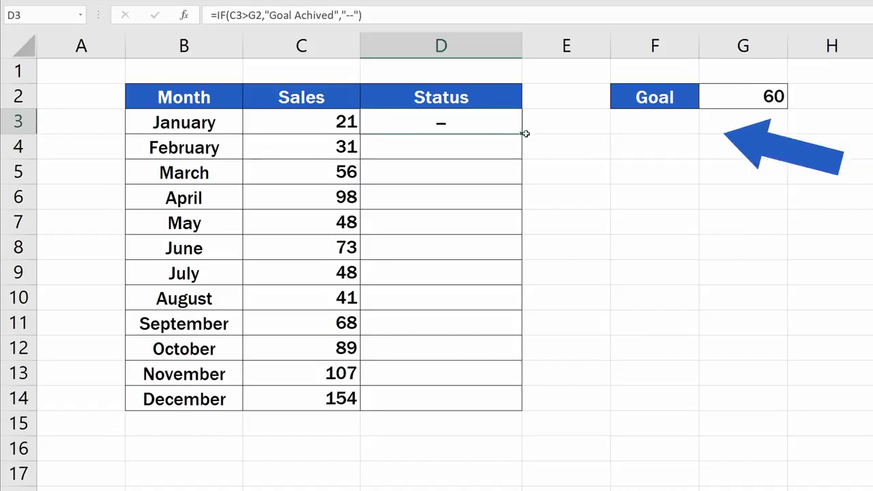
pyautogui.moveTo(522, 133); pyautogui.dragTo(529, 407)
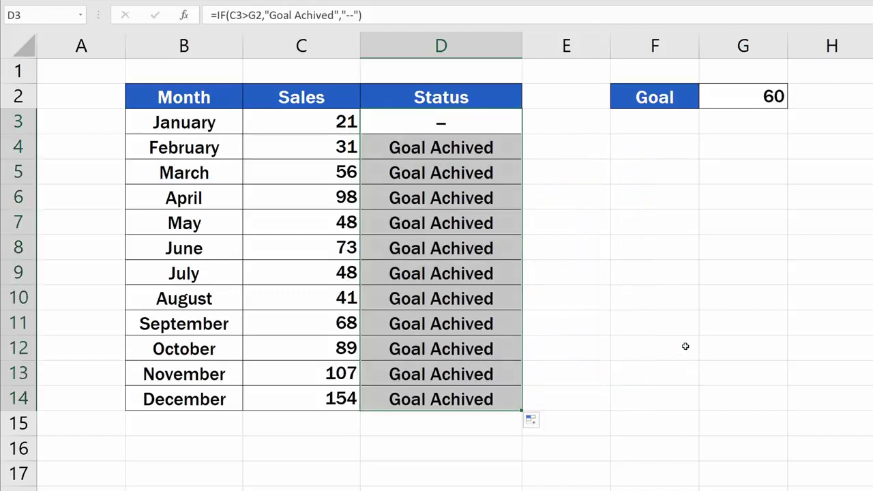
pyautogui.click(664, 341)
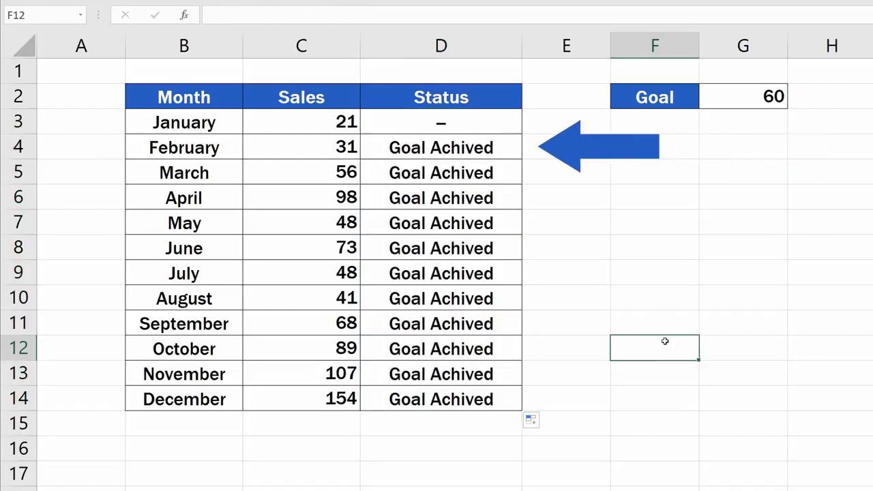
pyautogui.click(464, 150)
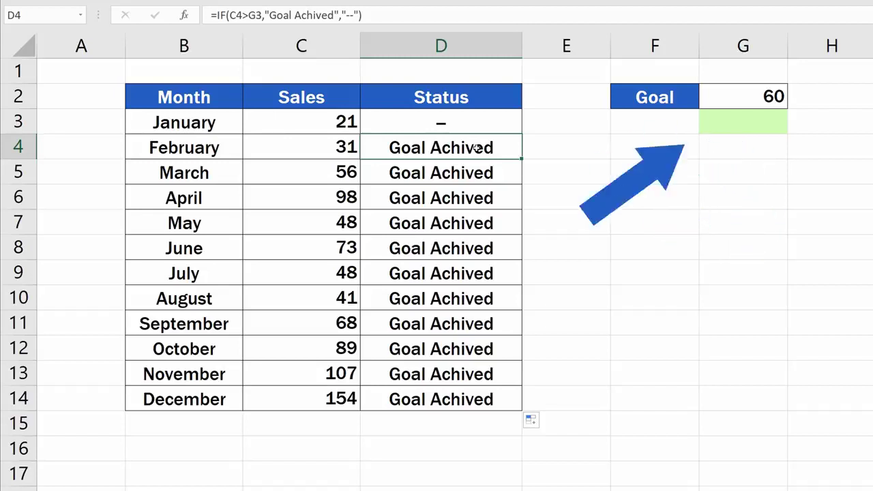
pyautogui.press('Down')
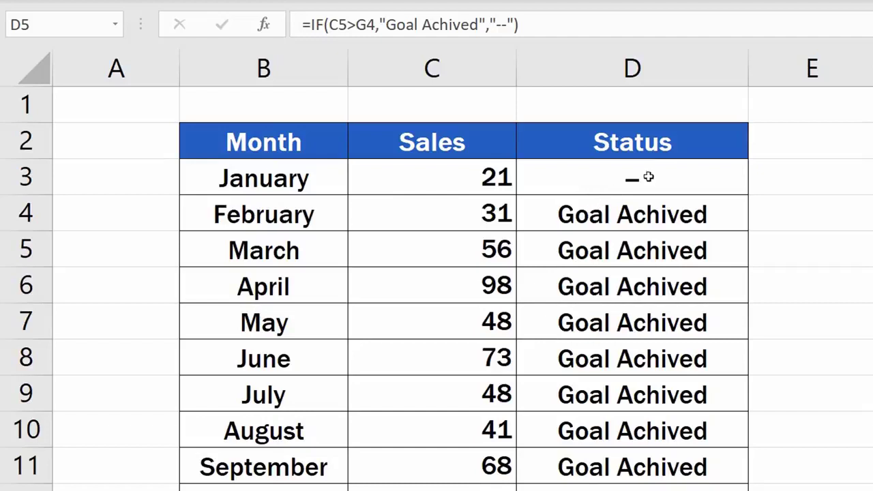
# - Make the goal reference in the D3 formula absolute as $G$2
pyautogui.click(675, 178)
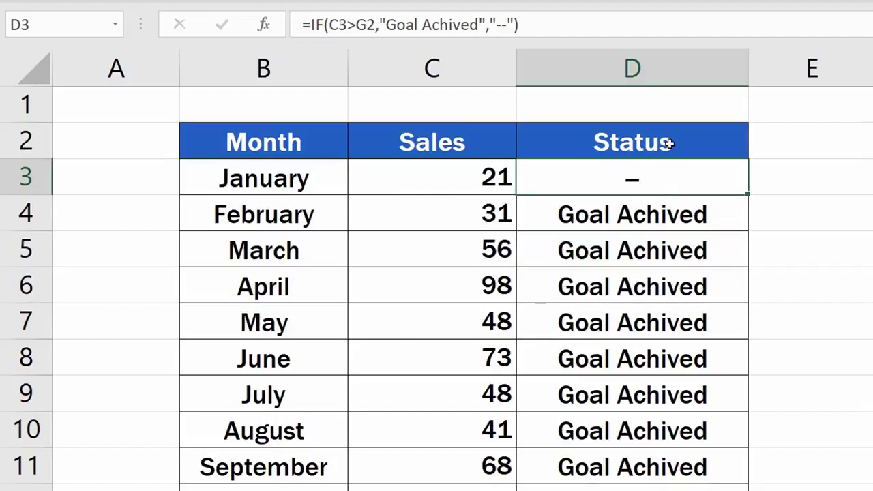
pyautogui.click(367, 21)
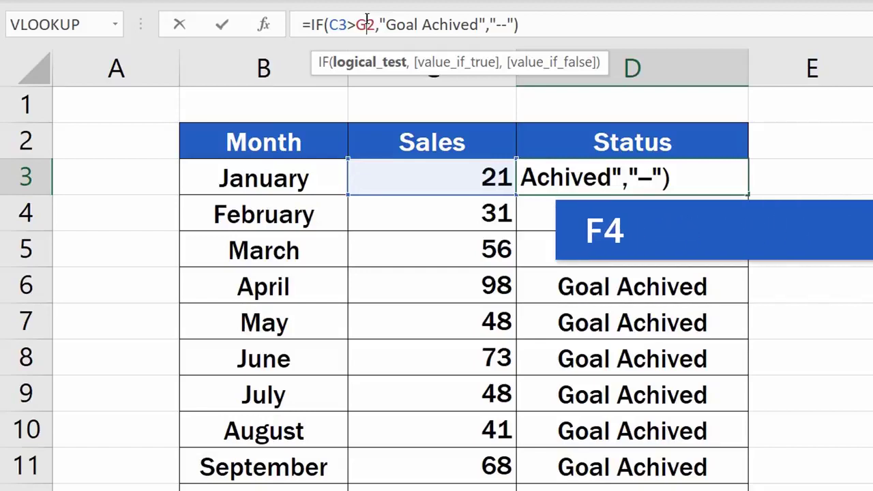
pyautogui.press('F4')
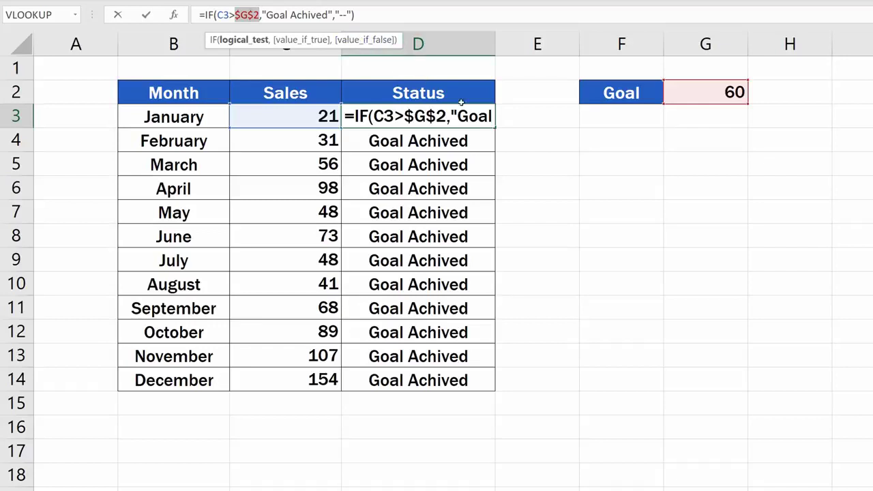
pyautogui.press('Return')
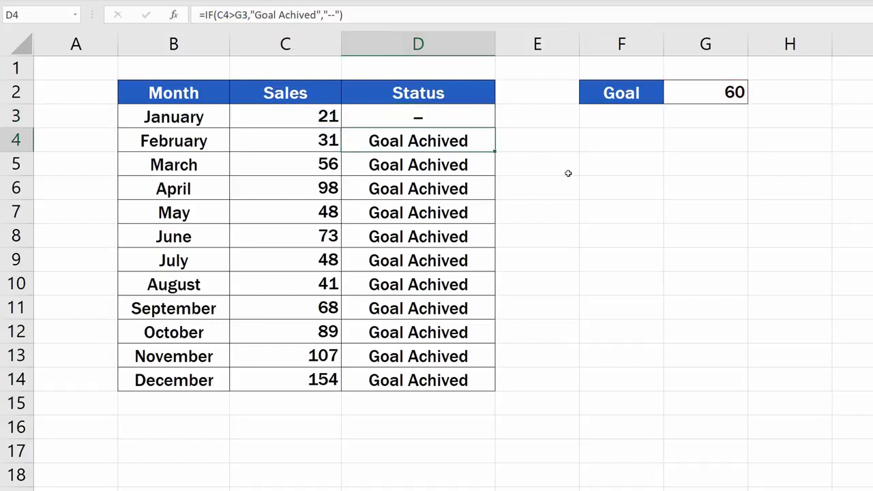
# - Copy the corrected formula from D3 down the Status column through D14
pyautogui.click(490, 119)
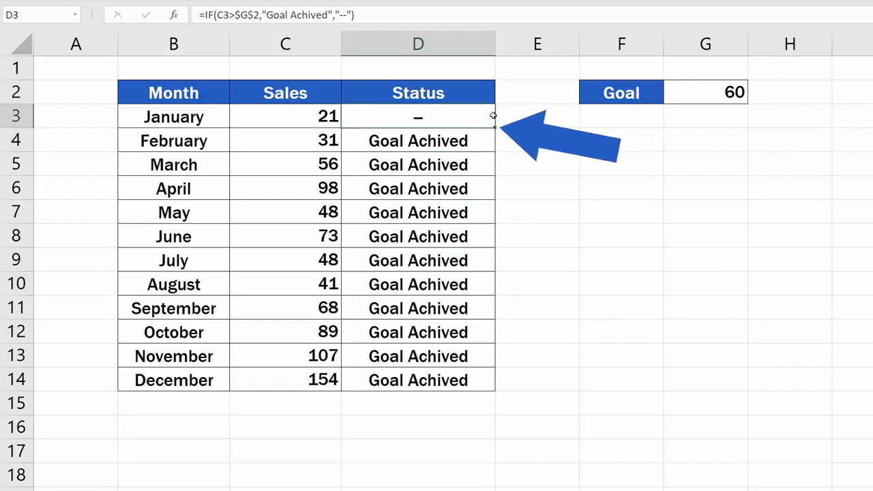
pyautogui.moveTo(495, 127)
pyautogui.mouseDown()
pyautogui.moveTo(514, 211)
pyautogui.moveTo(498, 294)
pyautogui.moveTo(497, 386)
pyautogui.mouseUp()
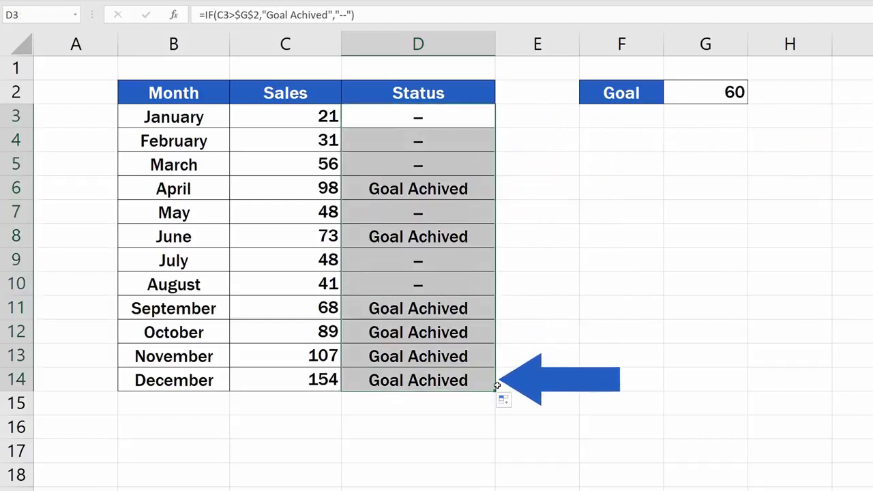
pyautogui.click(575, 333)
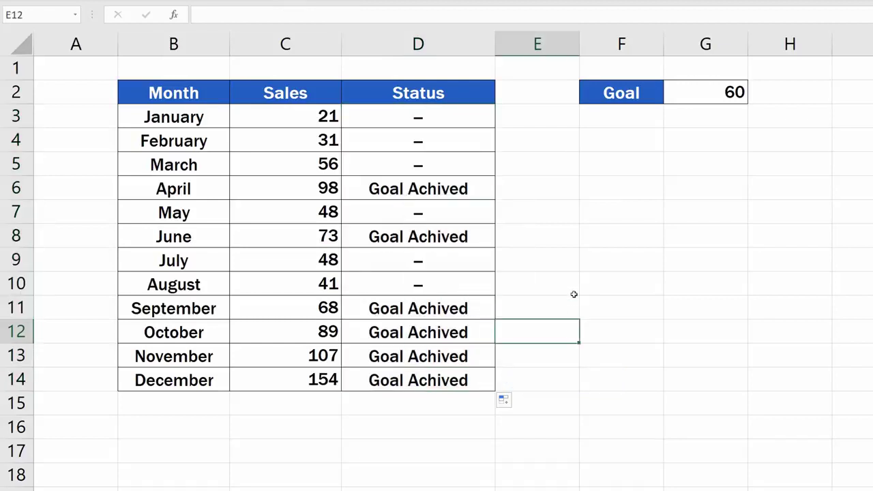
# - Check the cell references in the Status formulas for May, August and October
pyautogui.click(477, 219)
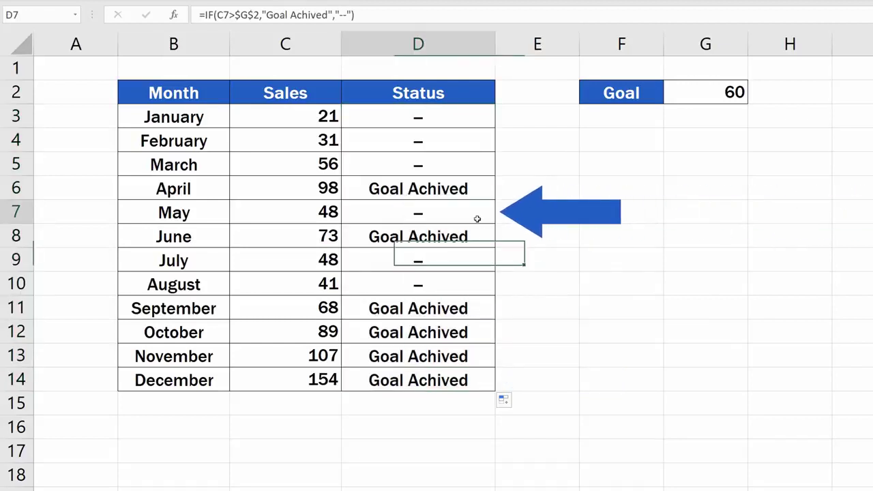
pyautogui.click(472, 283)
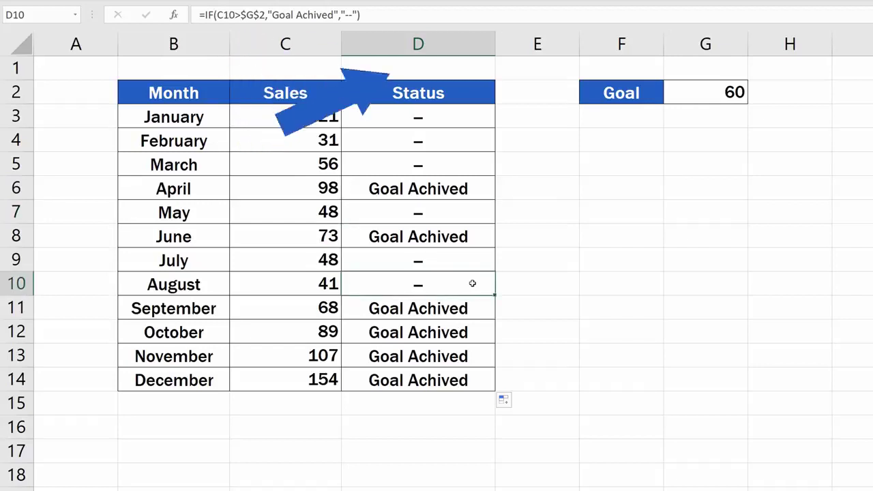
pyautogui.click(468, 331)
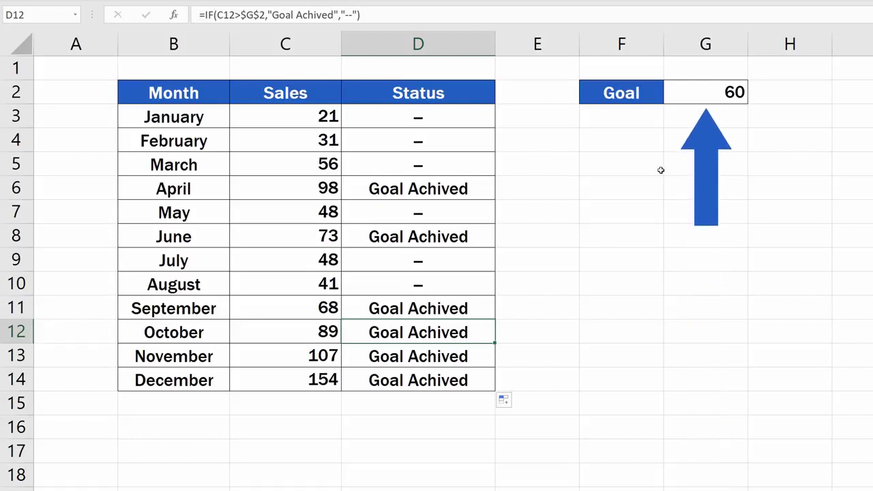
# - Set the goal in G2 to 35
pyautogui.click(704, 94)
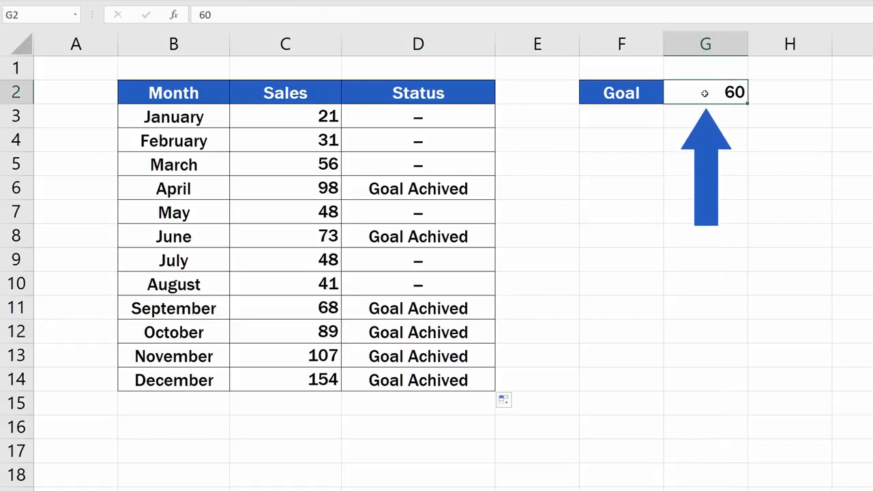
pyautogui.write('35')
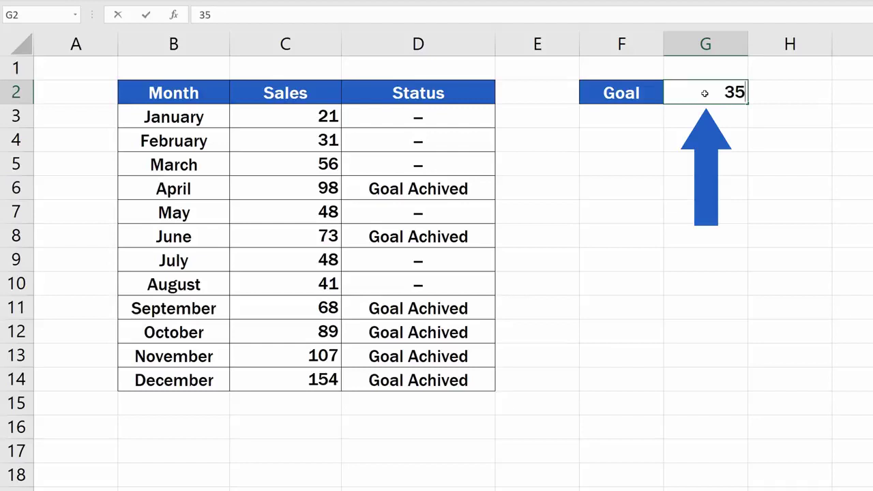
pyautogui.press('Return')
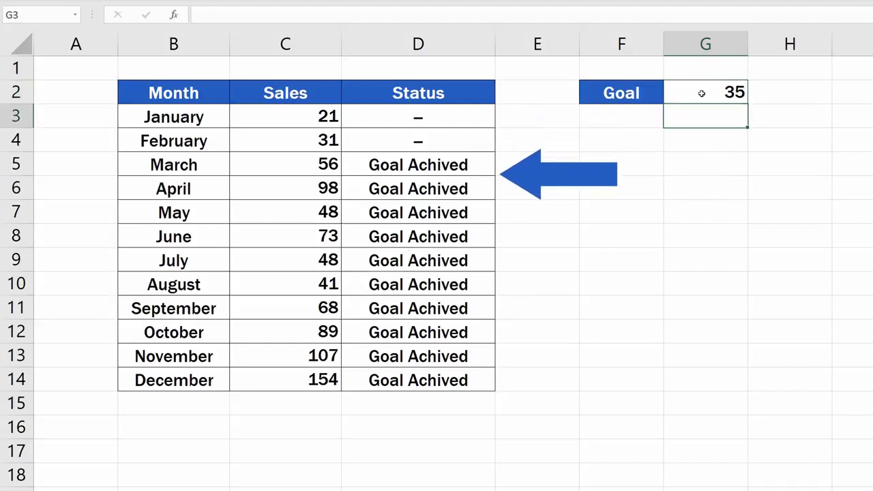
# - Change the goal in G2 to 28
pyautogui.click(701, 93)
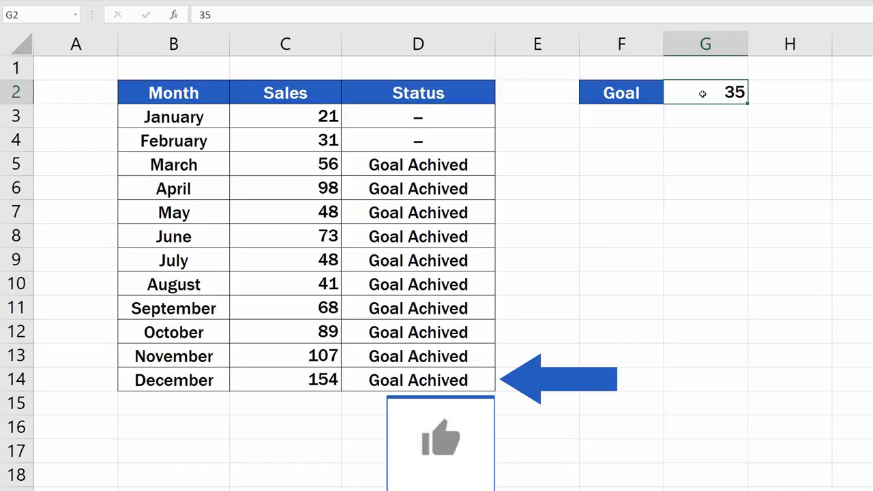
pyautogui.write('28')
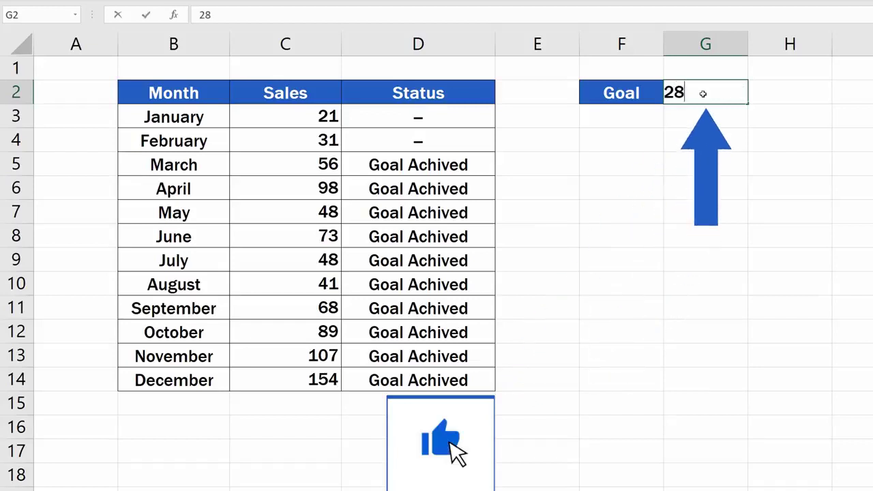
pyautogui.press('Return')
# - Set the goal in G2 to 75
pyautogui.click(702, 94)
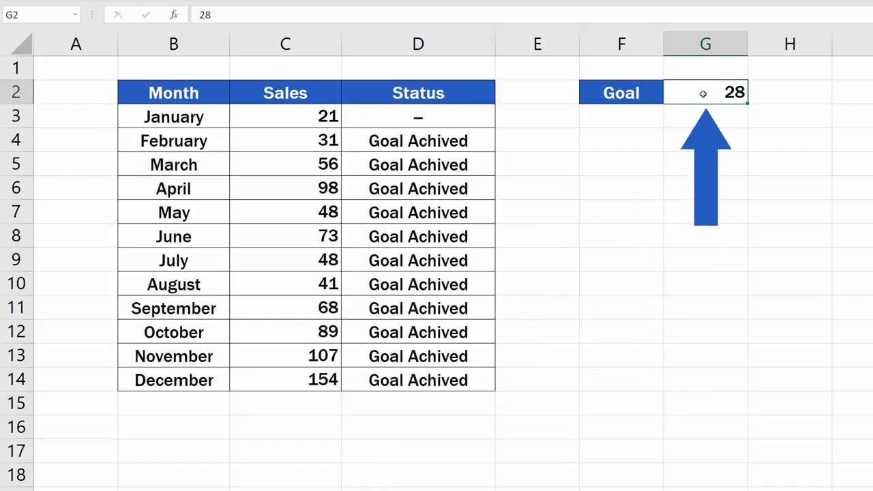
pyautogui.write('75')
pyautogui.press('Return')
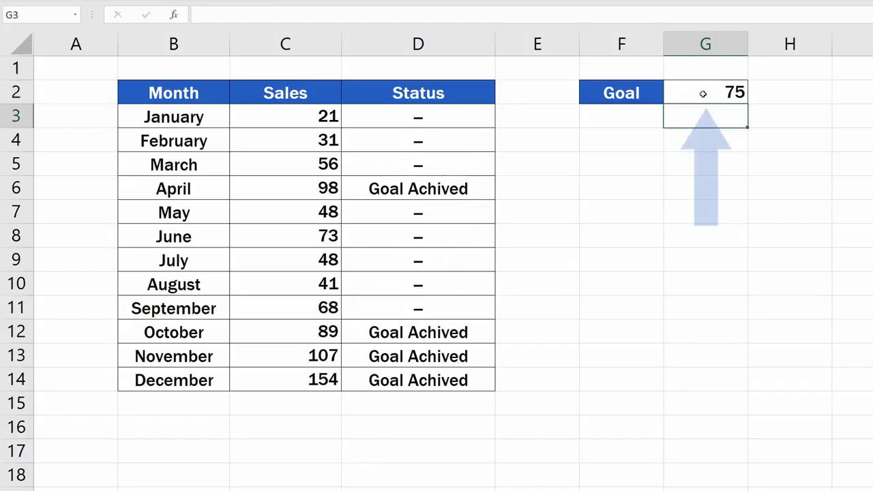